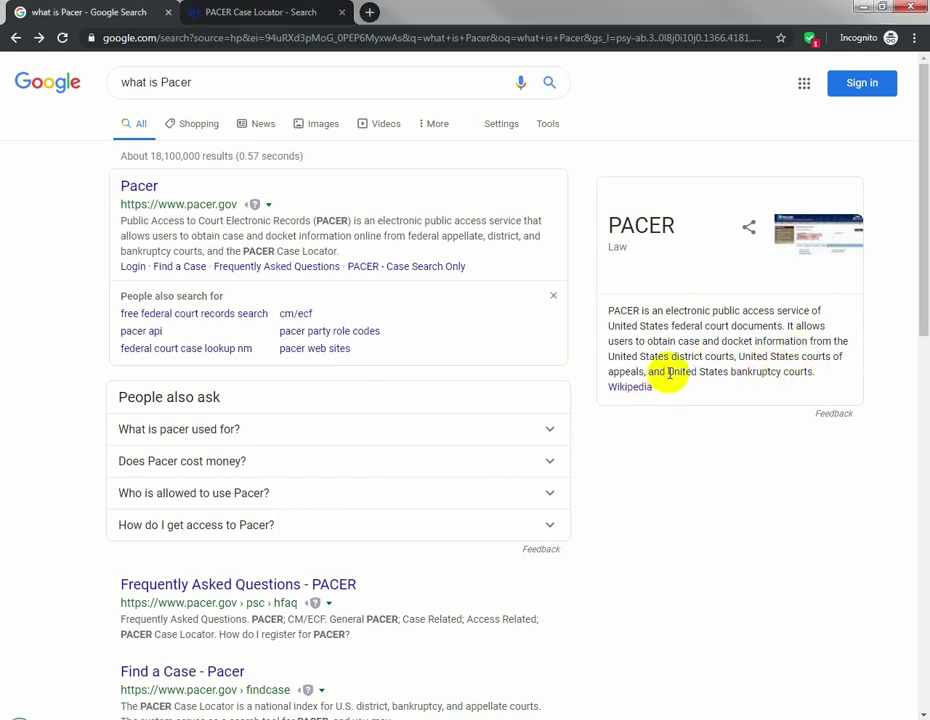
Open the PACER website's Case Search Only online registration form and look over the fields it requires
left_click_drag(668, 375, 818, 377)
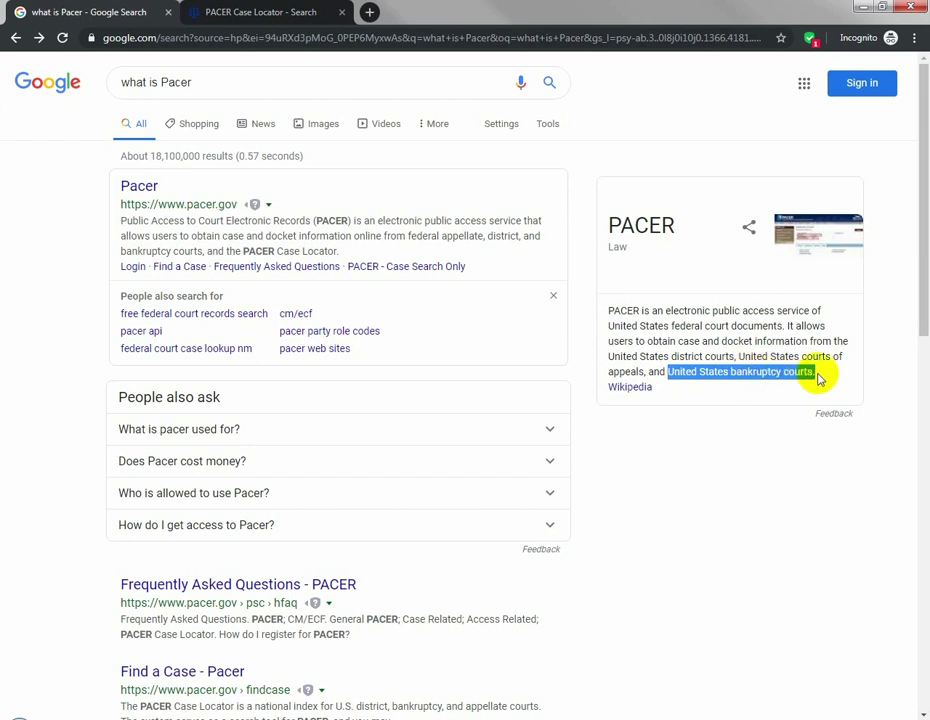
left_click(134, 186)
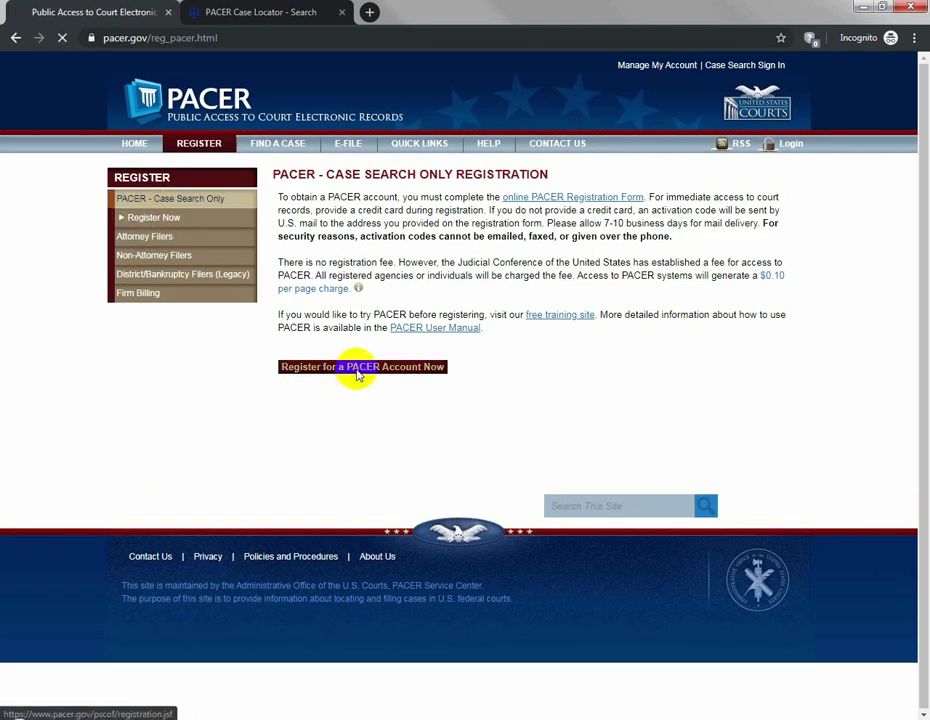
left_click(357, 370)
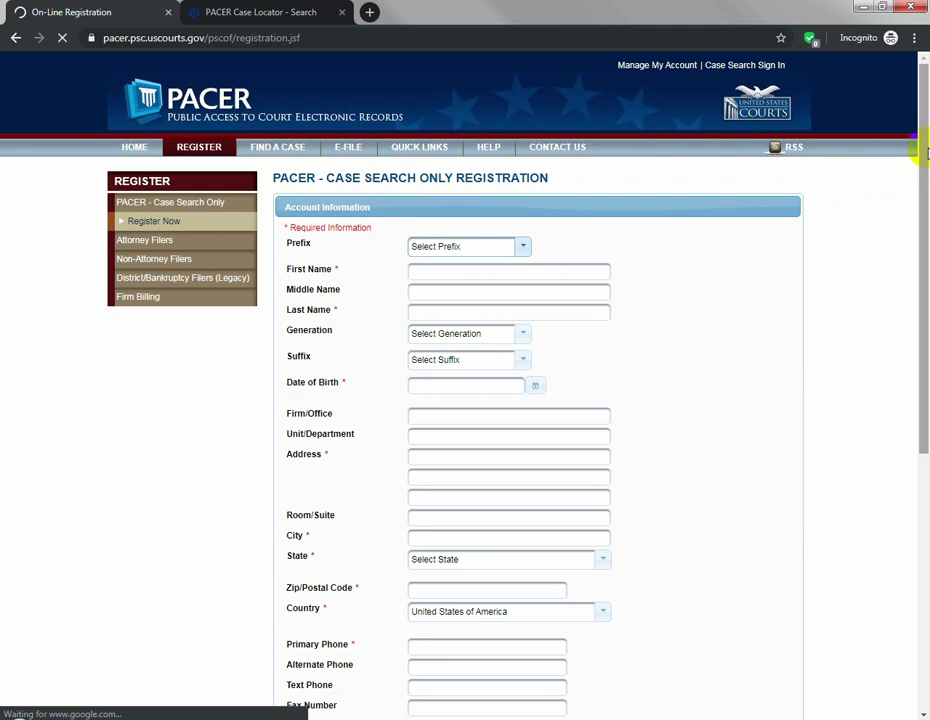
scroll(907, 158, "down", 4)
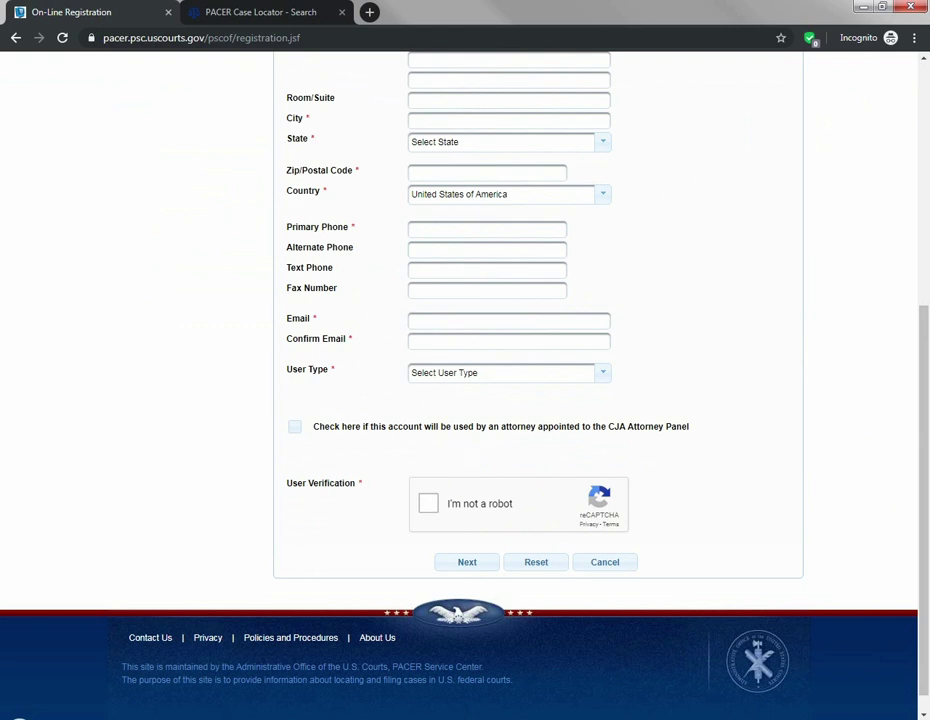
Show the Case Locator link in the Word document, and switch to the PACER Case Locator bankruptcy search in the browser
key("alt+Tab")
left_click_drag(602, 125, 581, 125)
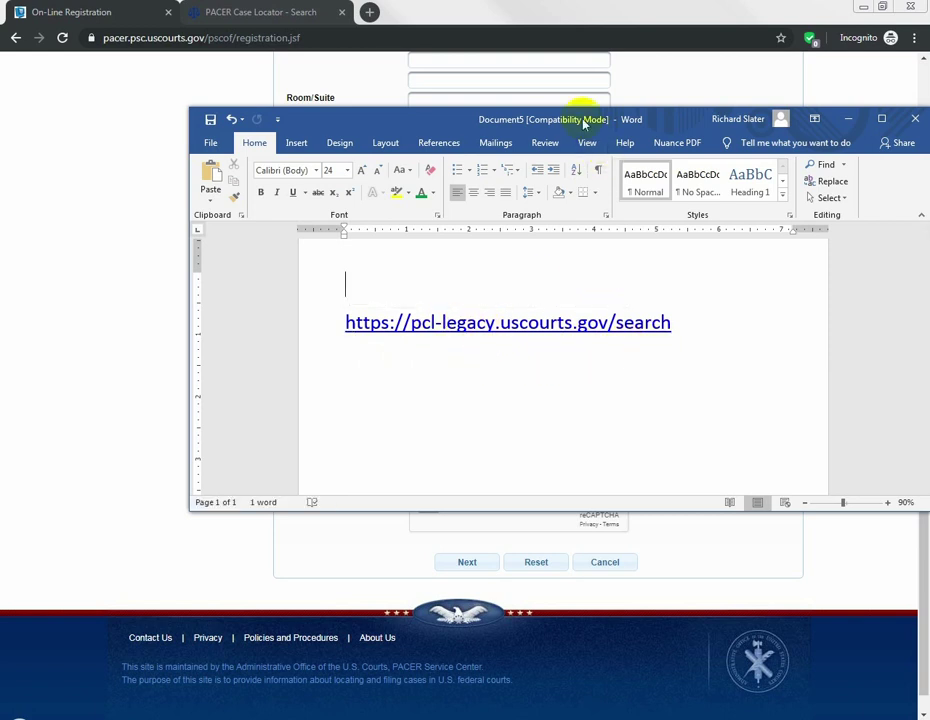
left_click_drag(584, 123, 929, 123)
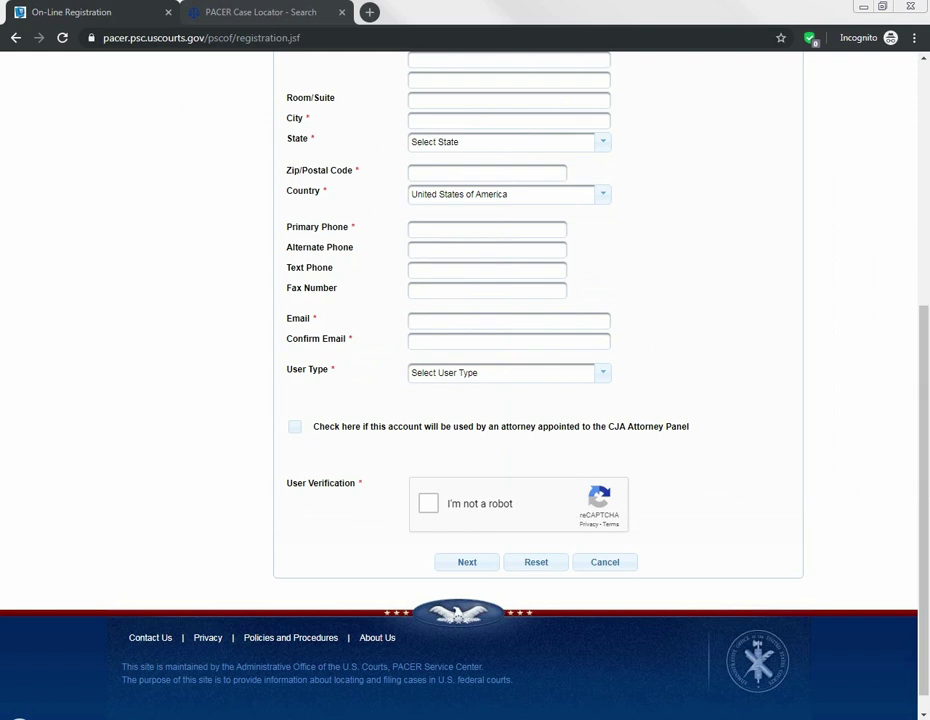
left_click(245, 10)
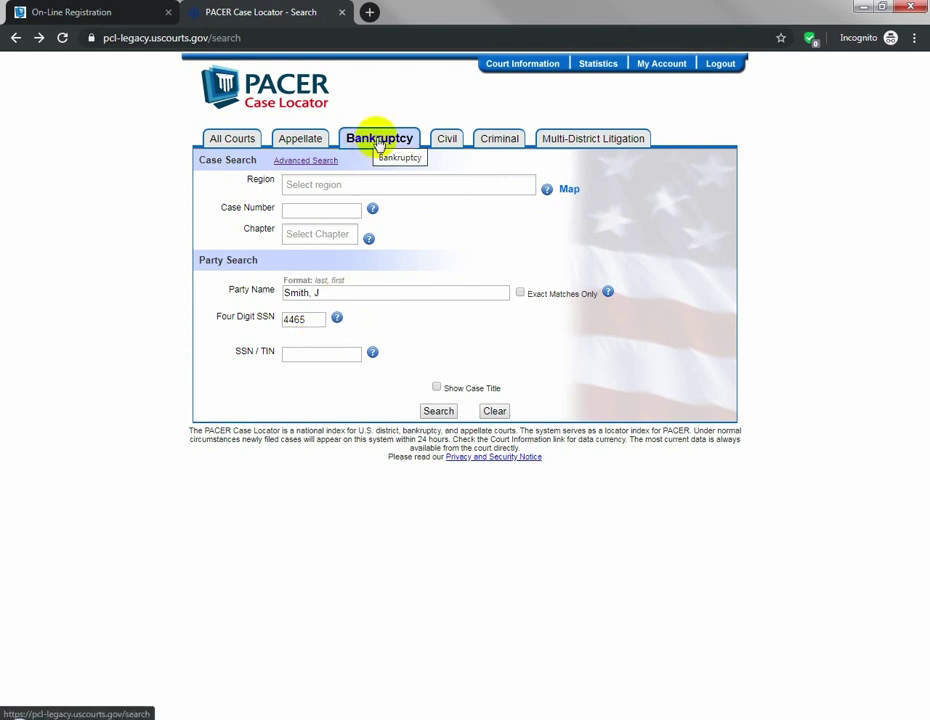
Limit the bankruptcy search to California using the district map and run it with the filled-in party name and four-digit SSN
double_click(299, 294)
double_click(314, 318)
left_click(160, 333)
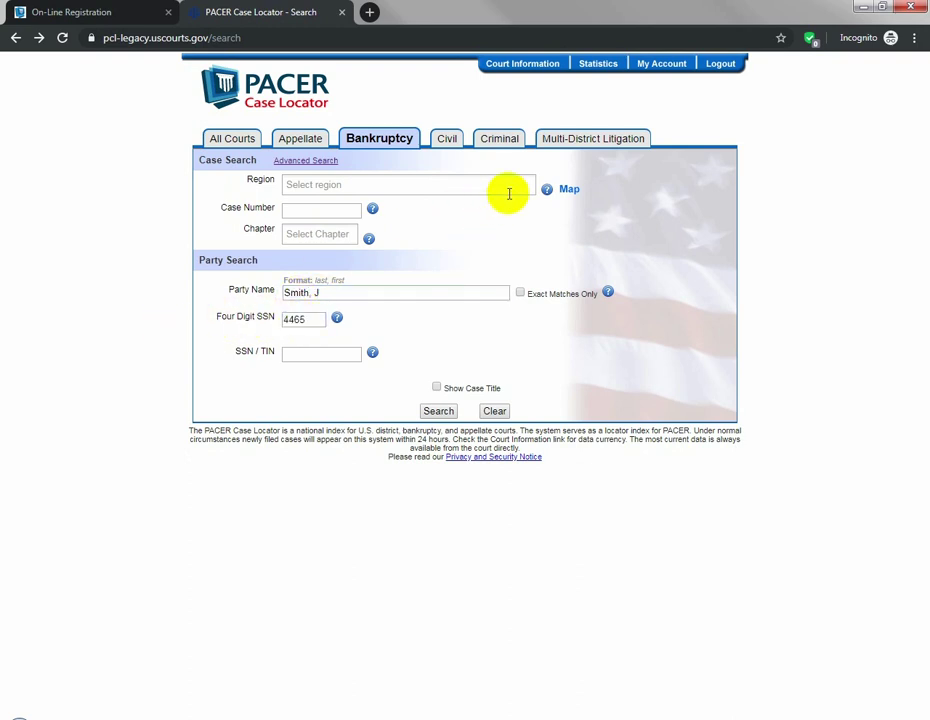
left_click(569, 189)
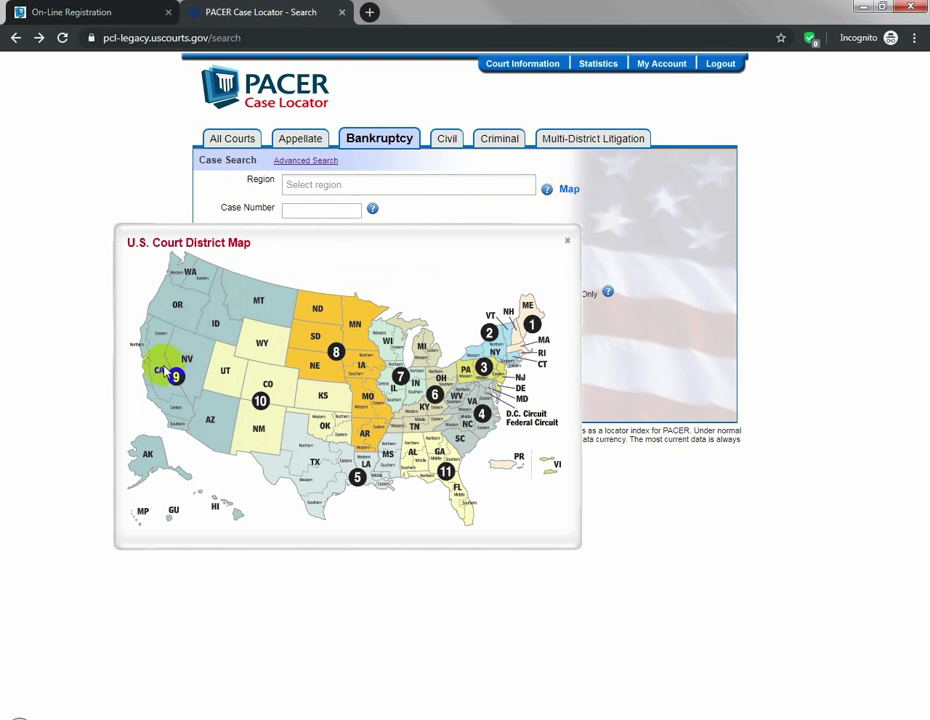
left_click(157, 370)
left_click(568, 244)
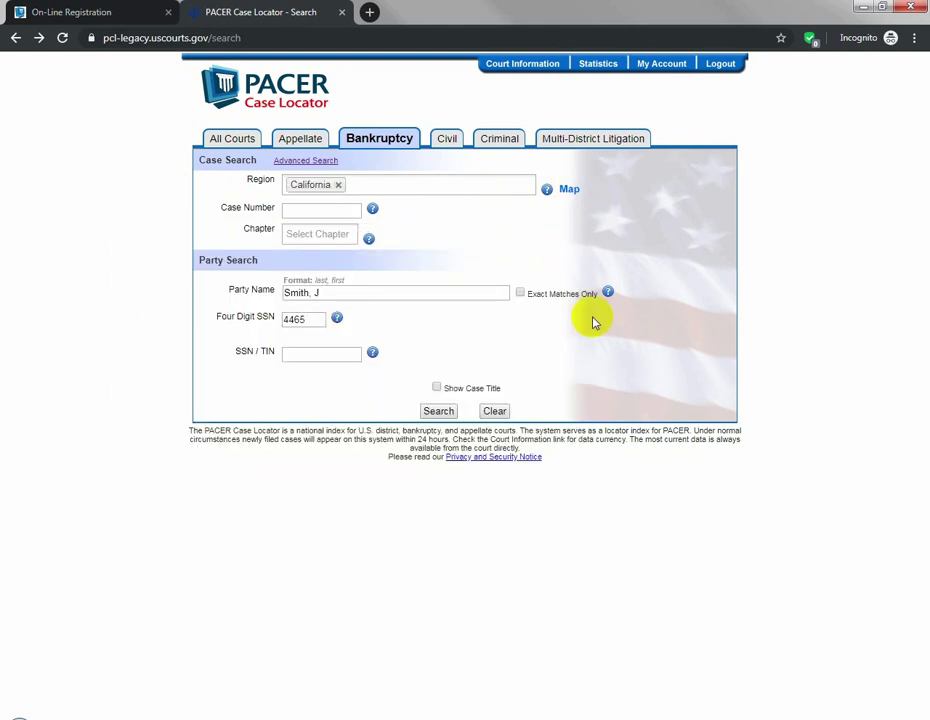
left_click(440, 411)
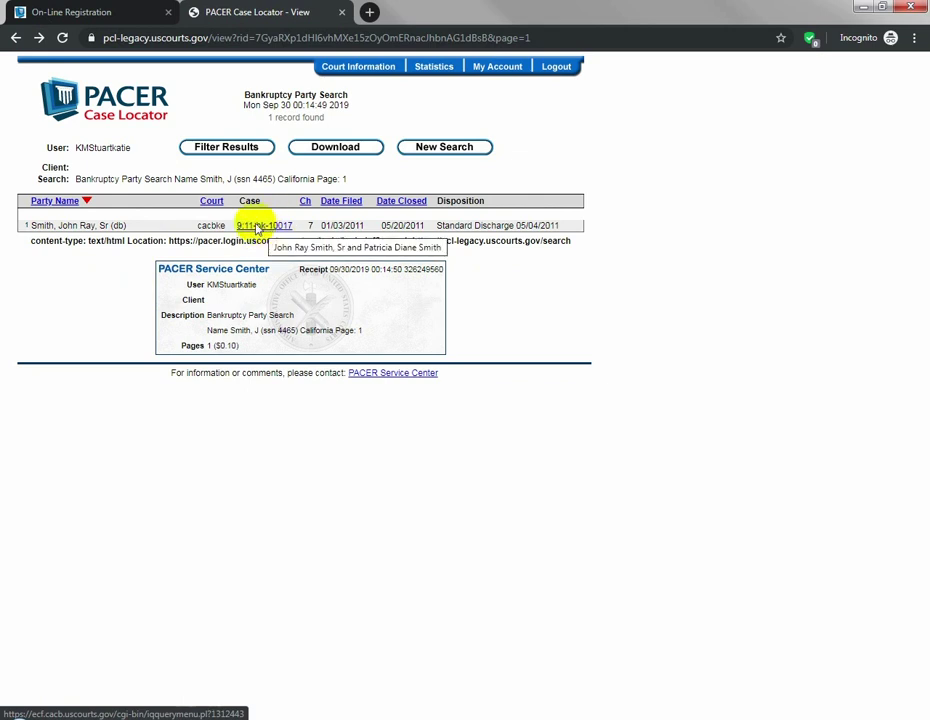
Open the docket sheet form of the matching case and display its docket report with the oldest date first
left_click(38, 37)
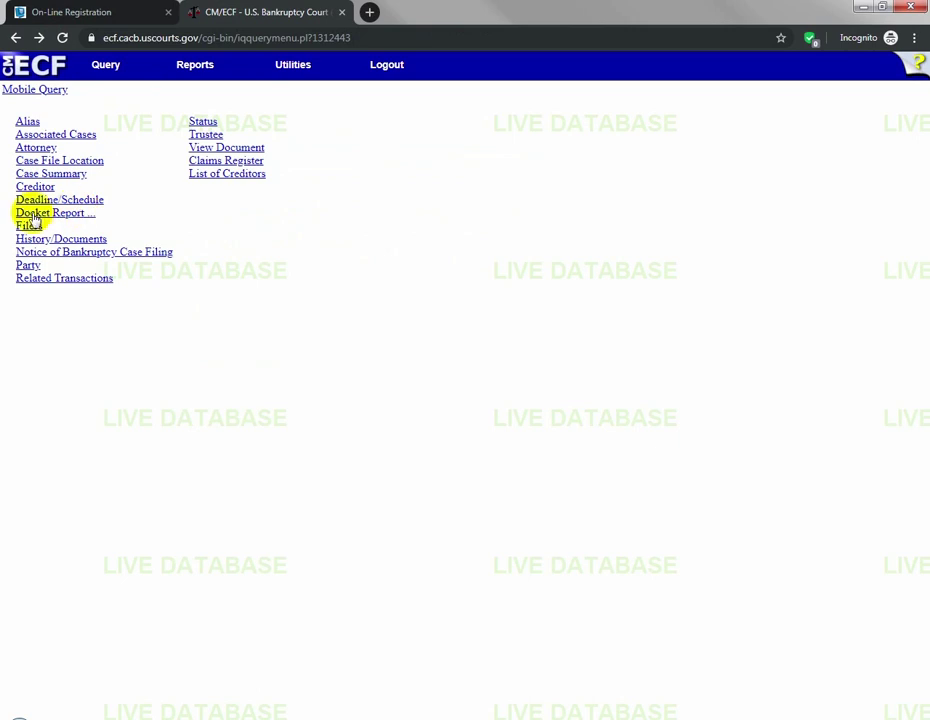
left_click(38, 37)
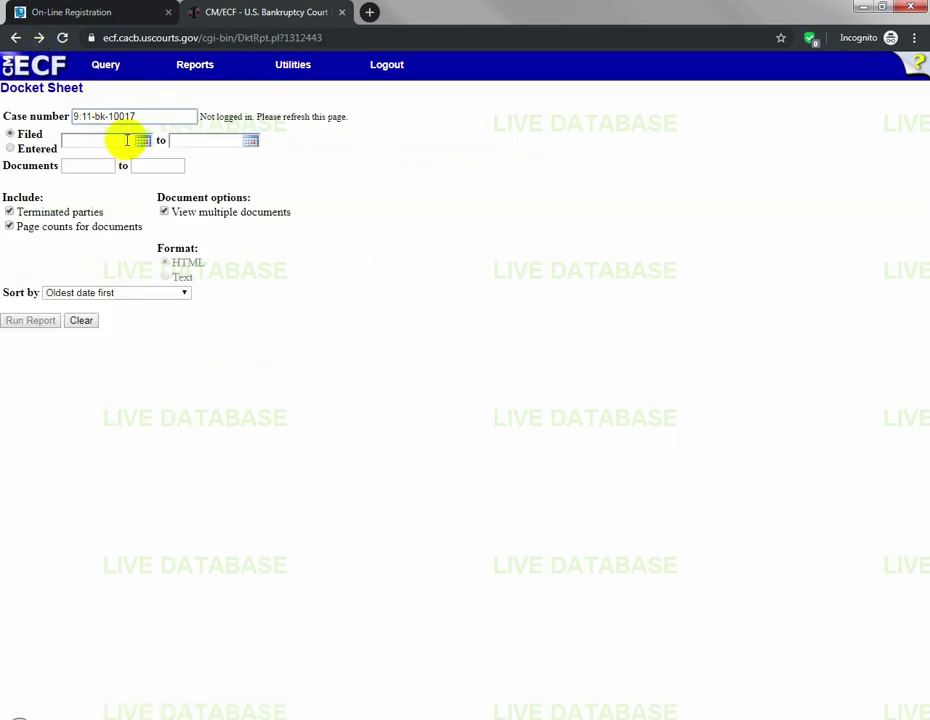
left_click(70, 140)
left_click(187, 141)
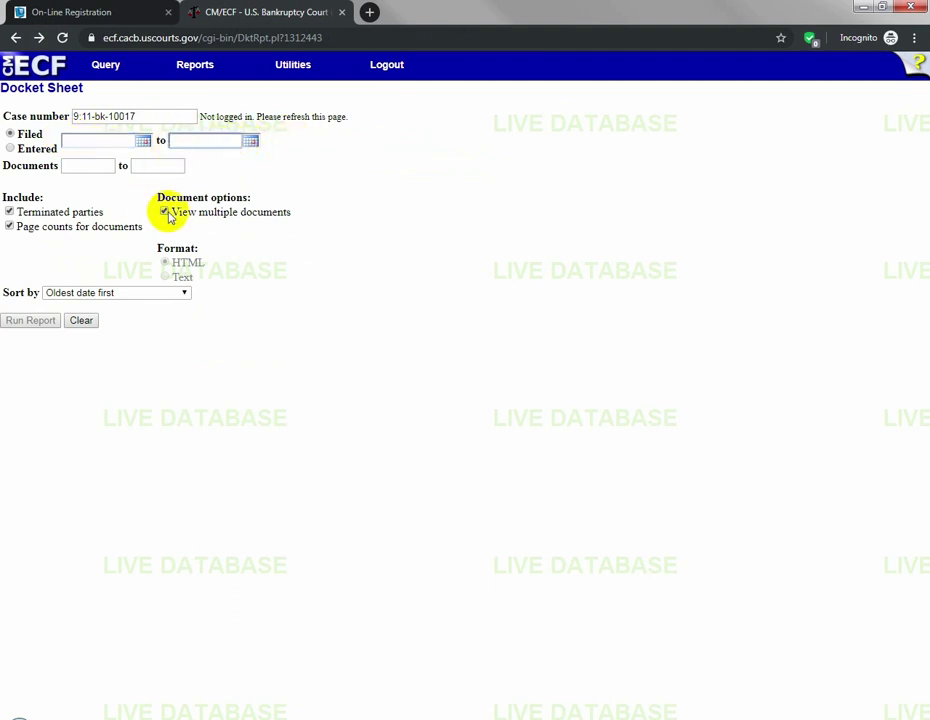
left_click(183, 294)
left_click(184, 294)
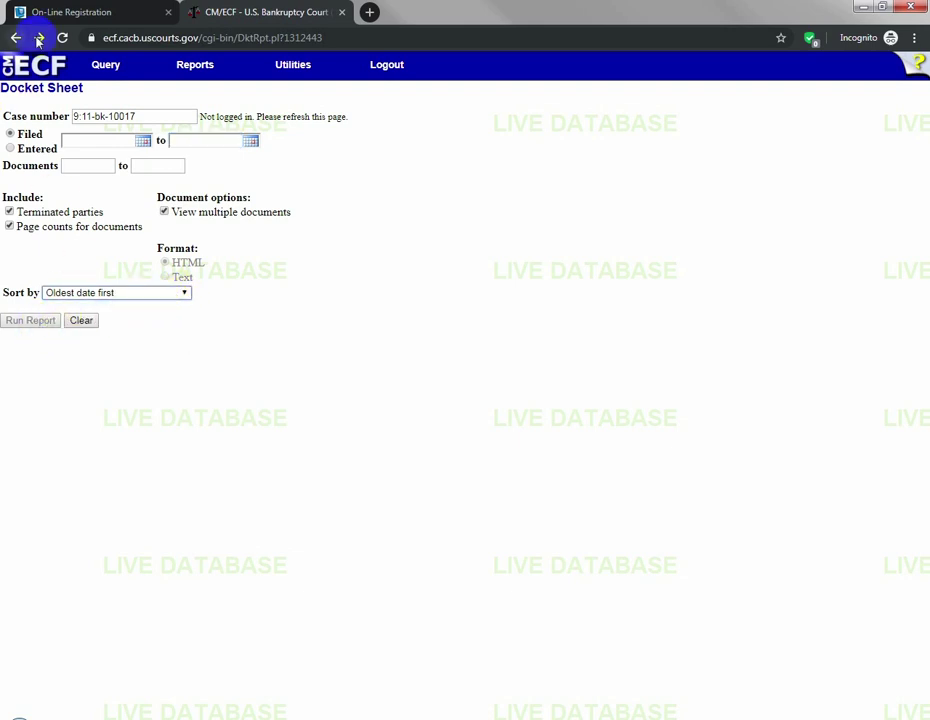
left_click(38, 37)
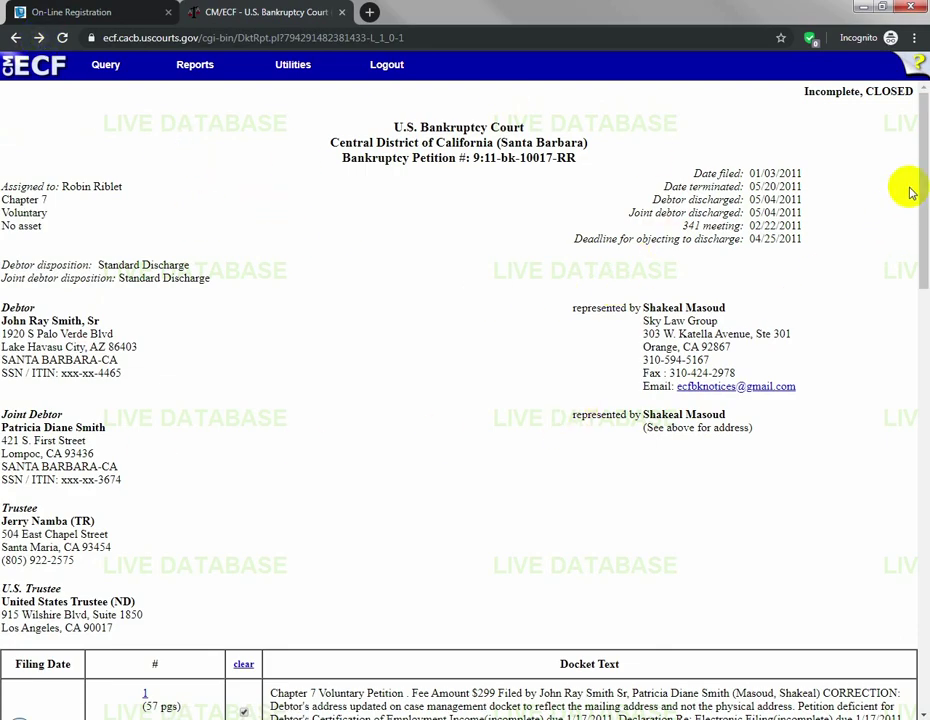
Examine the case's docket entries from the voluntary petition through the BNC certificates of notice to the discharge of debtors
left_click_drag(913, 177, 916, 548)
scroll(375, 425, "up", 10)
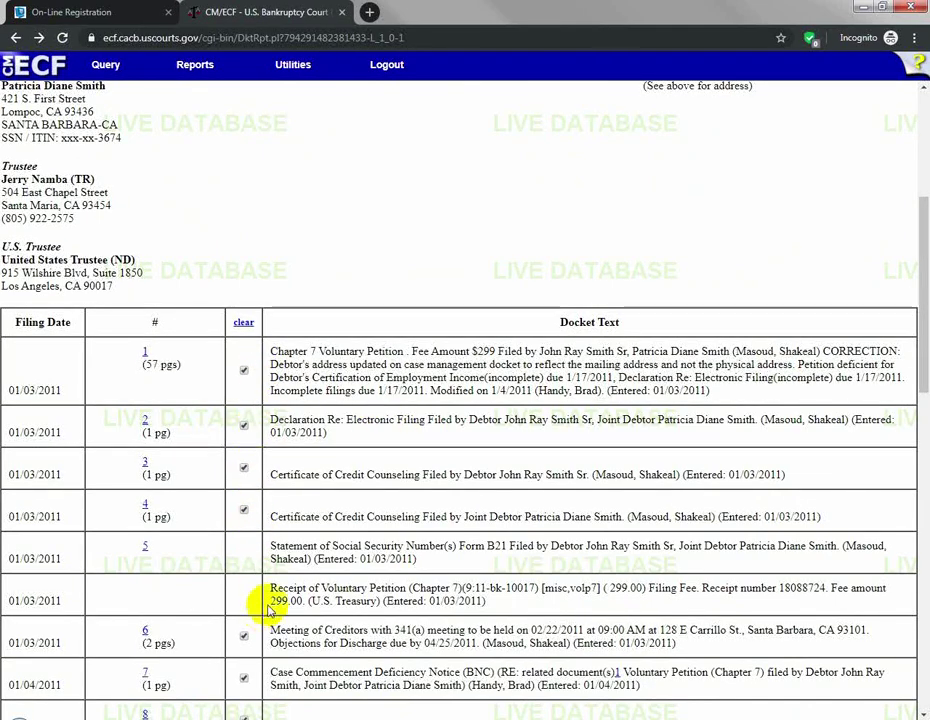
left_click_drag(922, 218, 922, 315)
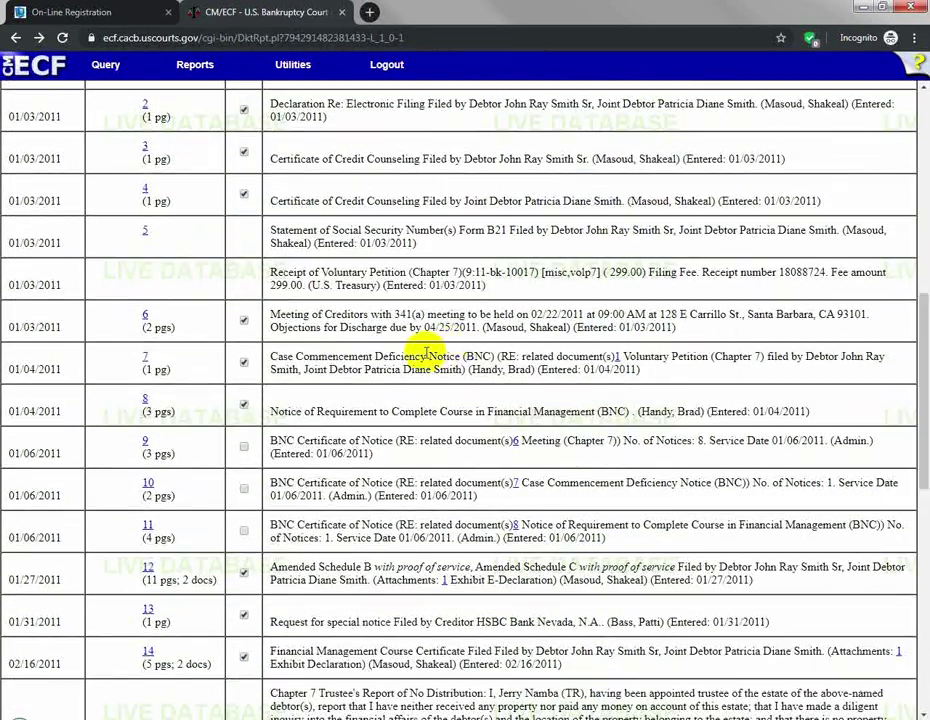
left_click_drag(273, 440, 330, 441)
left_click(355, 441)
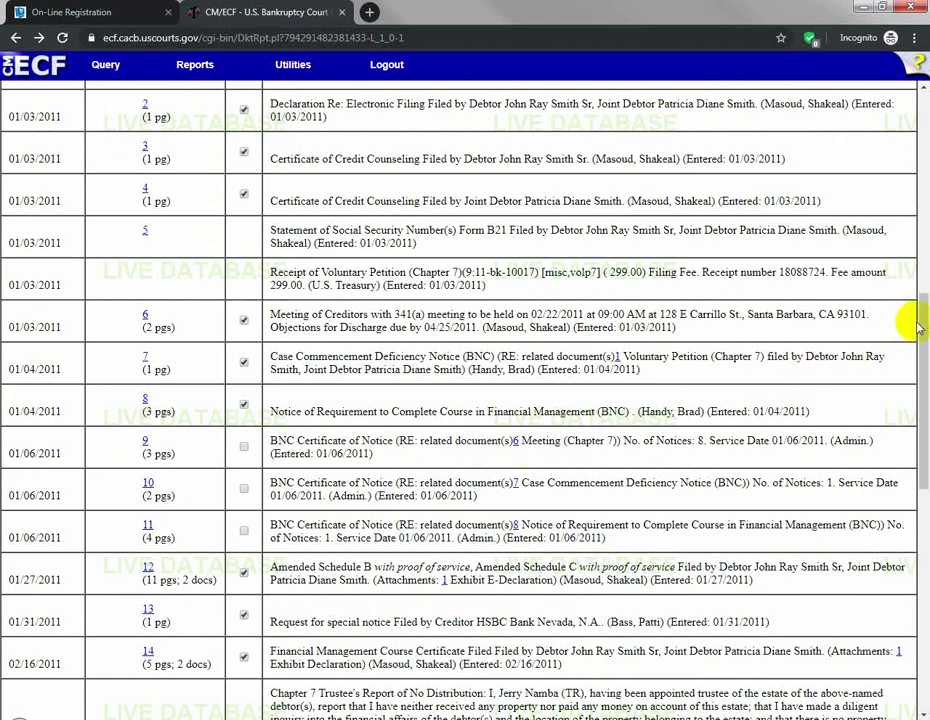
scroll(907, 311, "up", 4)
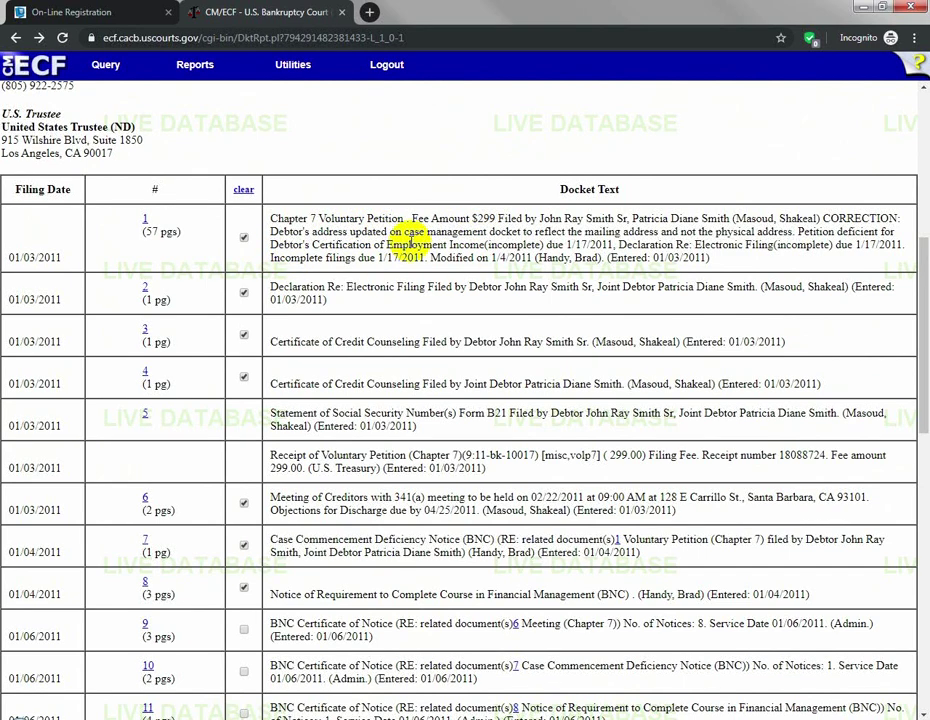
scroll(394, 332, "down", 6)
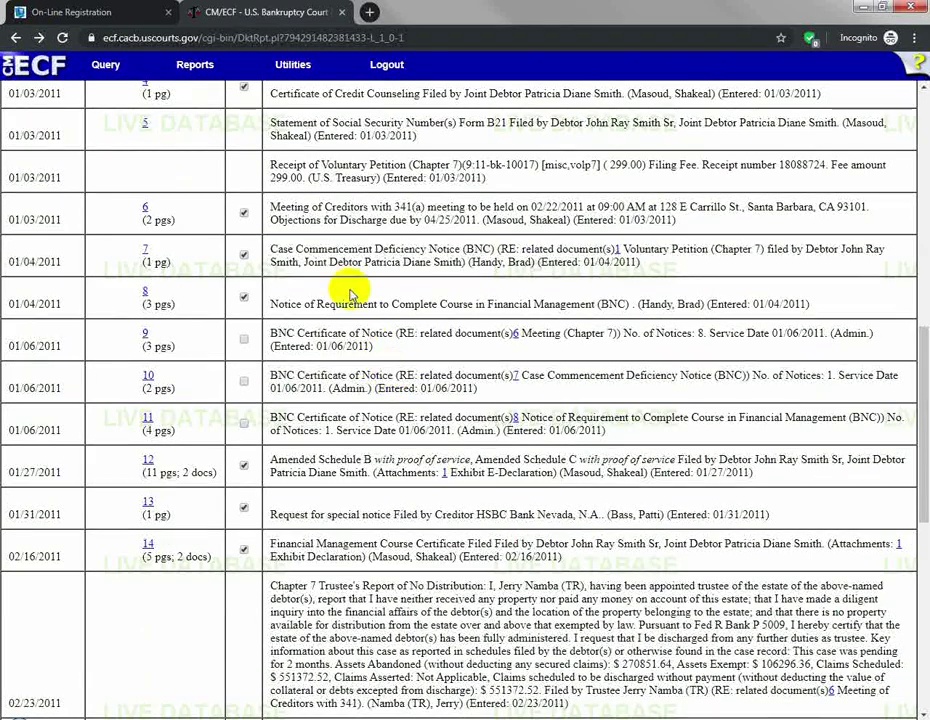
scroll(365, 430, "down", 8)
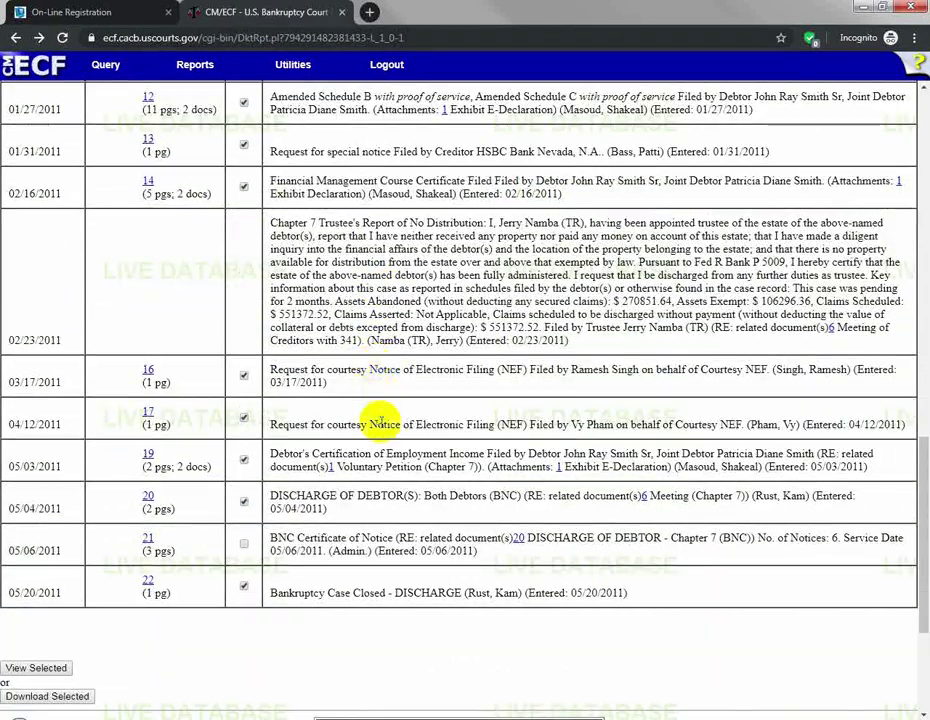
left_click_drag(266, 497, 405, 500)
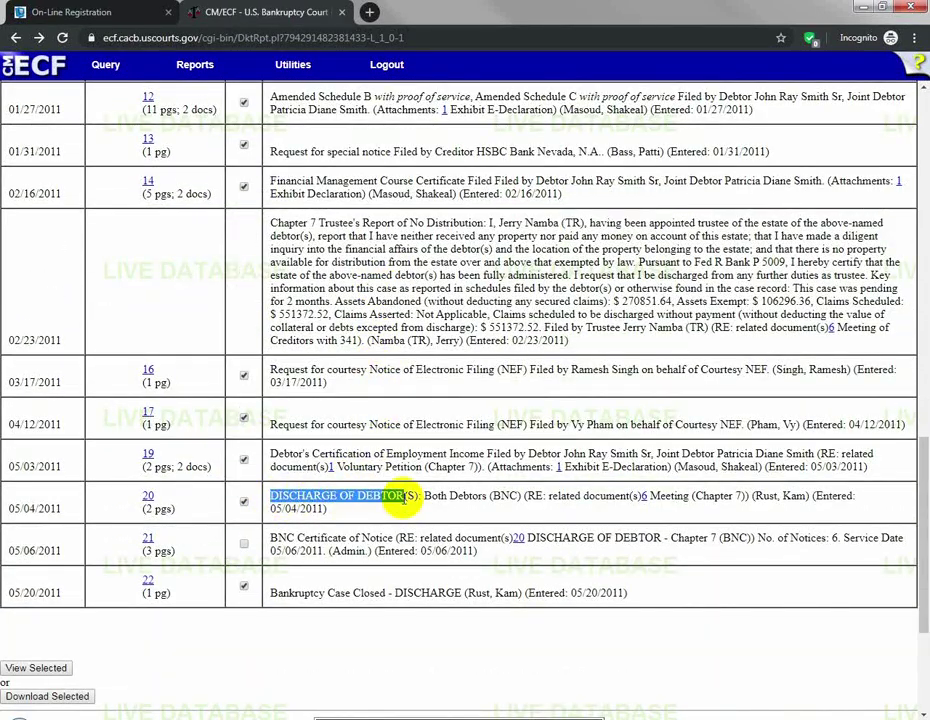
left_click(405, 500)
scroll(401, 488, "down", 3)
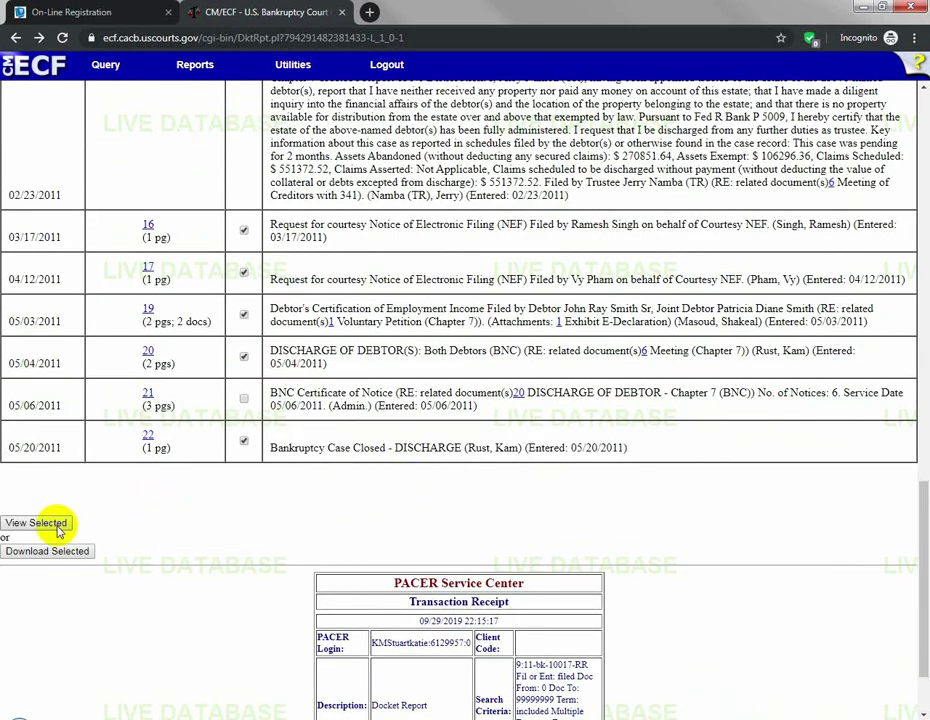
Review the total pages and cost of the selected docket documents, and open them as one combined PDF
left_click(40, 39)
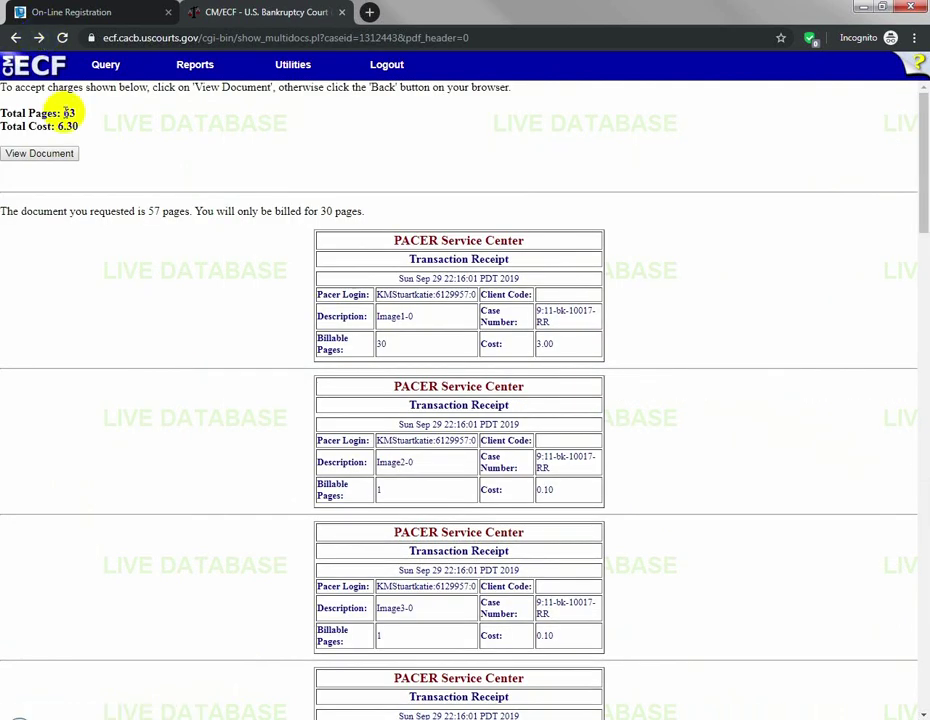
left_click(80, 122)
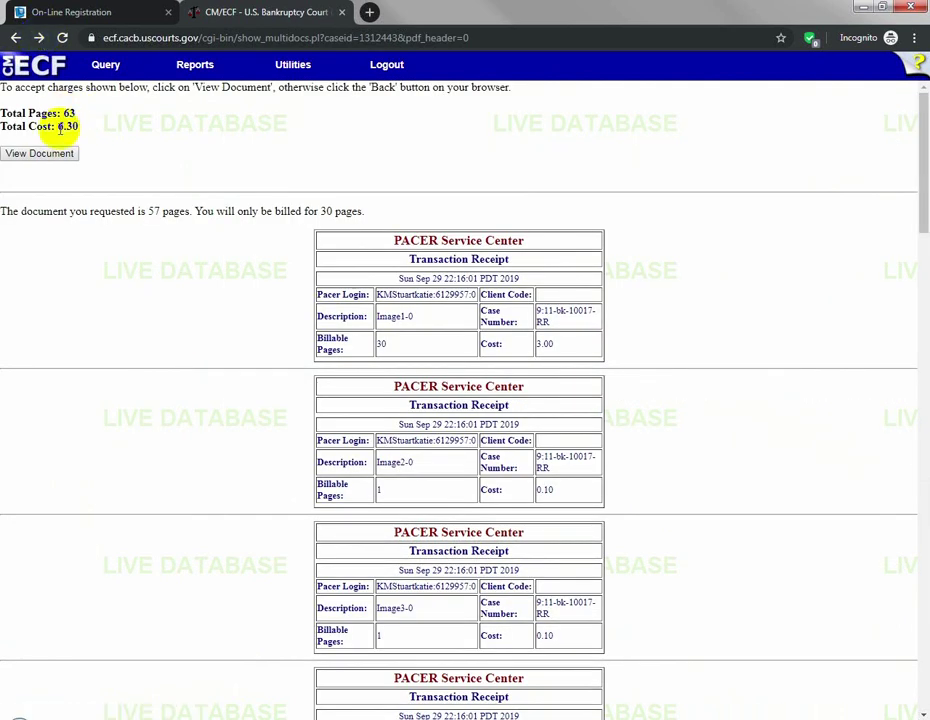
left_click_drag(57, 127, 87, 131)
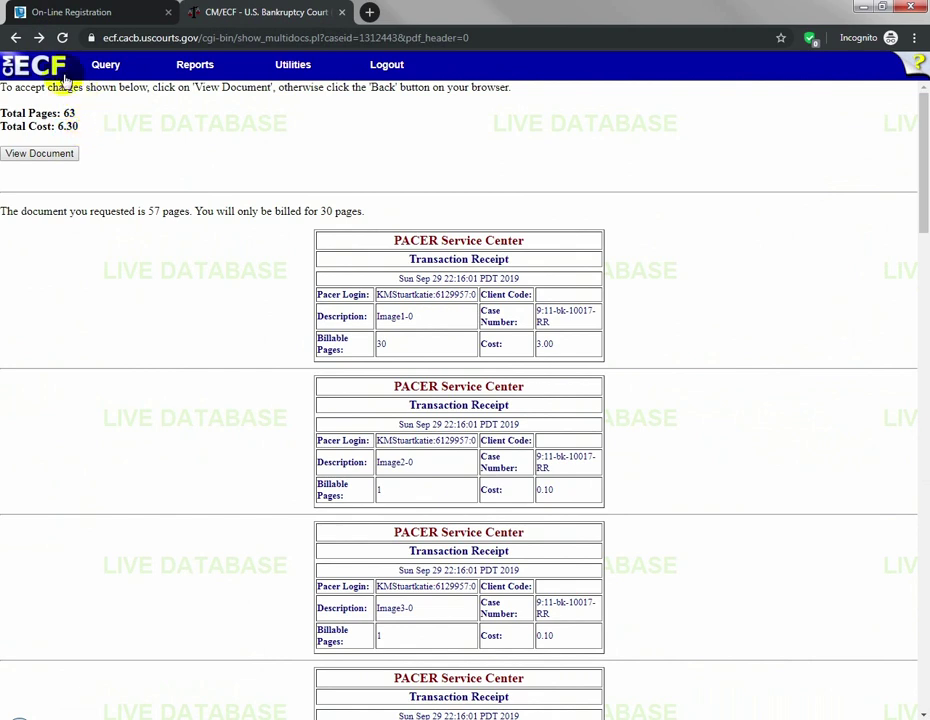
scroll(137, 230, "down", 1)
scroll(135, 230, "down", 10)
scroll(125, 232, "up", 7)
scroll(120, 230, "up", 4)
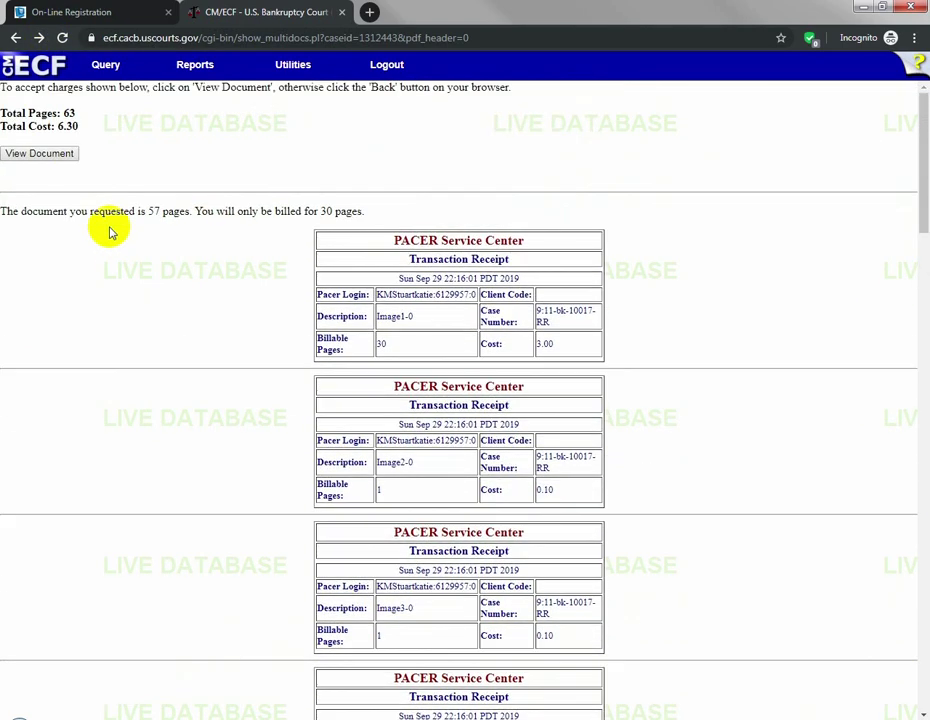
left_click(50, 160)
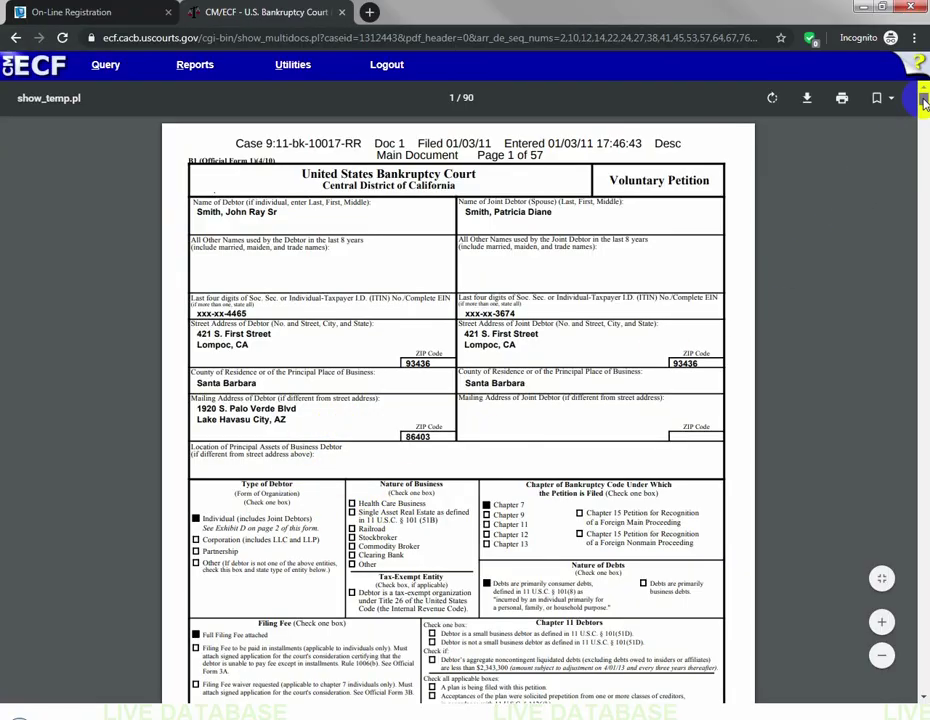
Find the Discharge of Debtor order in the combined PDF and try downloading the file
left_click_drag(924, 100, 924, 672)
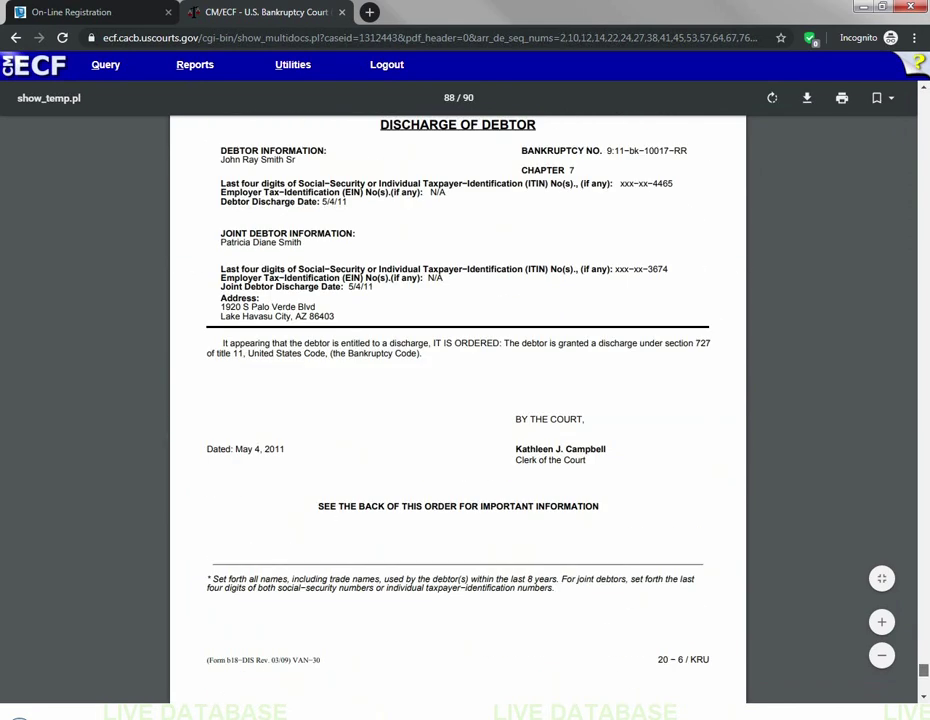
scroll(421, 316, "up", 3)
left_click_drag(394, 296, 477, 307)
left_click(487, 300)
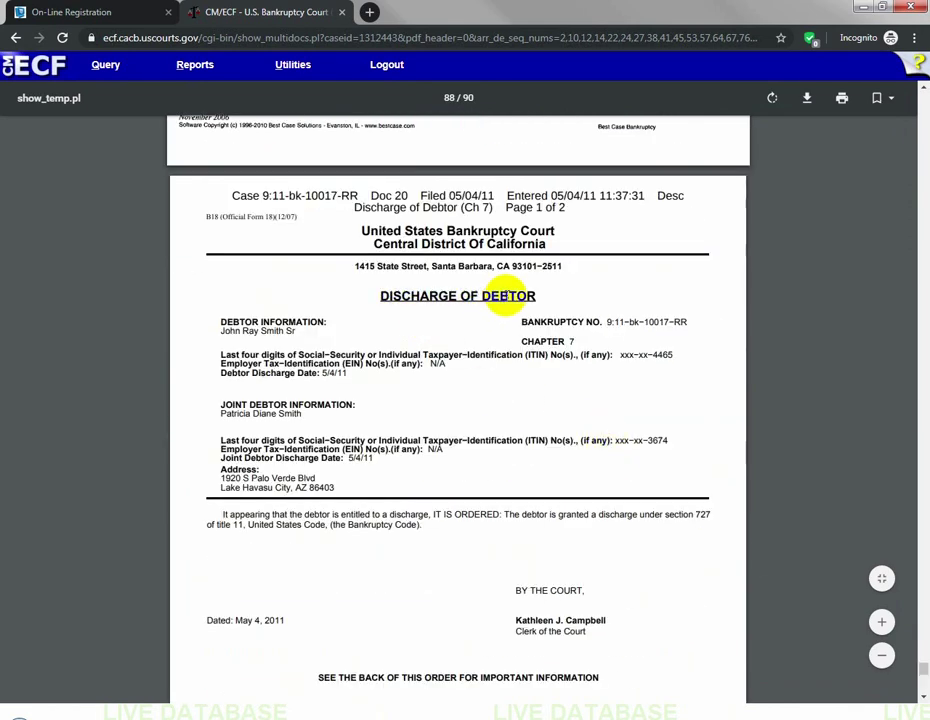
left_click(808, 100)
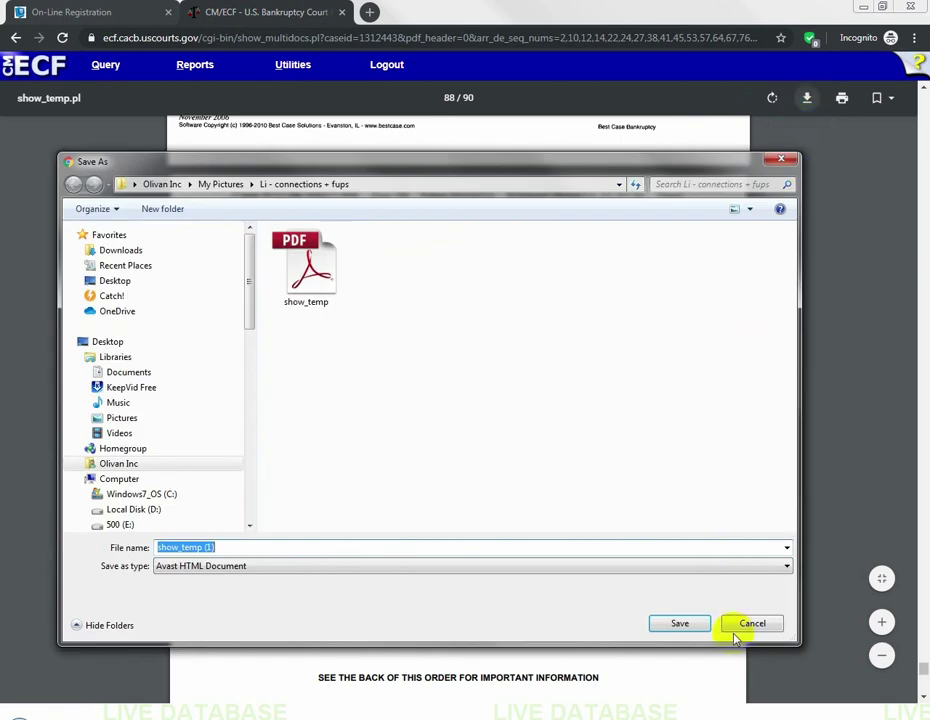
left_click(735, 636)
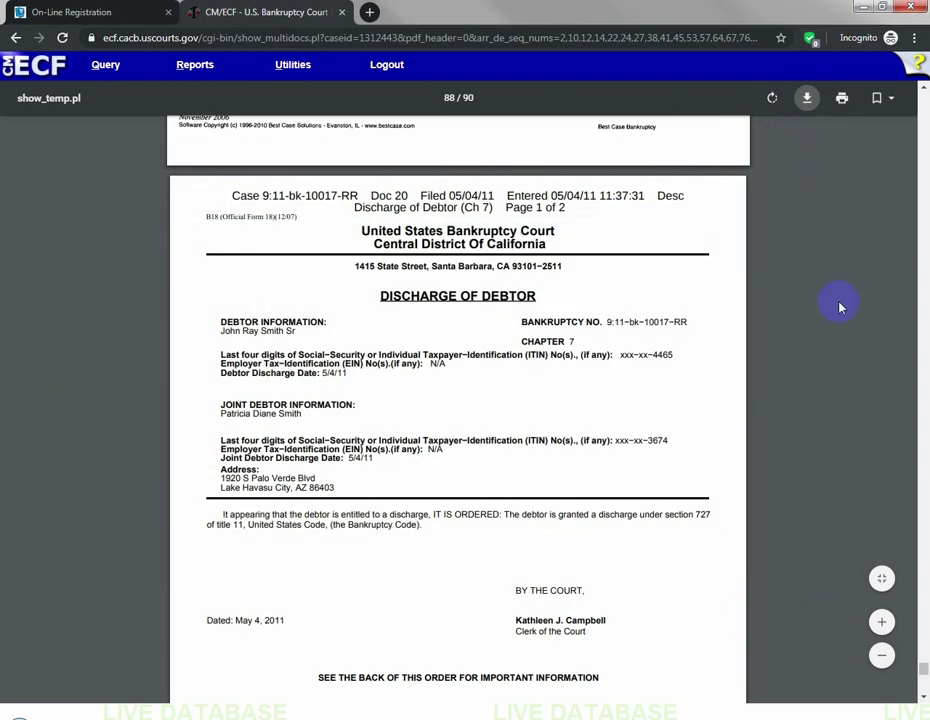